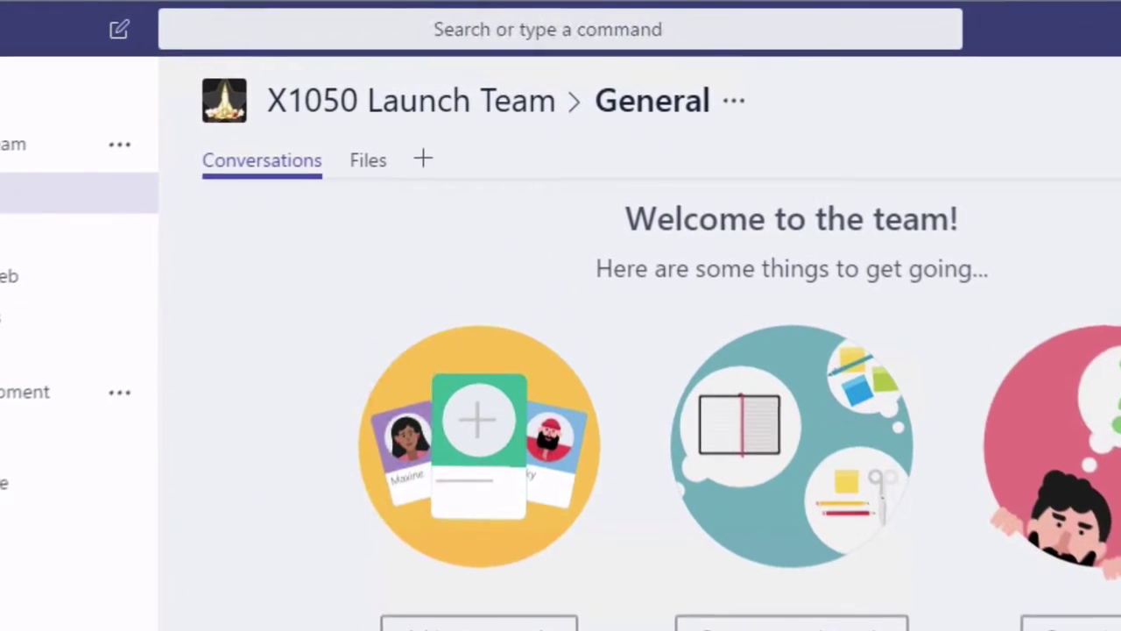
# Step: Search for "sales" and go directly to the suggested Sales channel in Store Portal
pyautogui.click(212, 46)
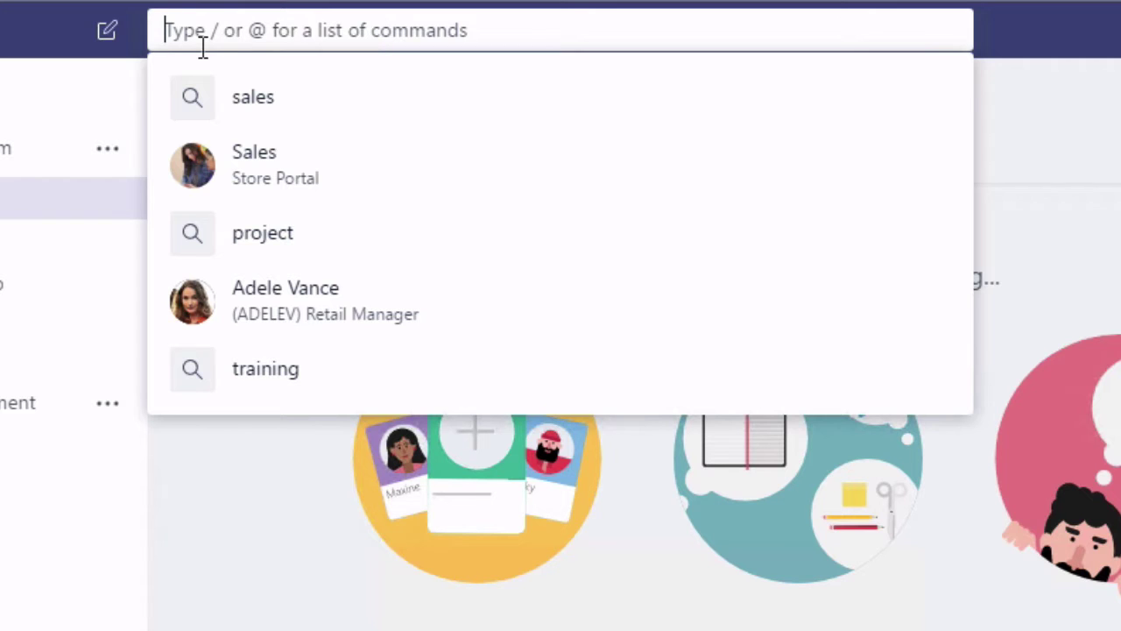
pyautogui.write('sales')
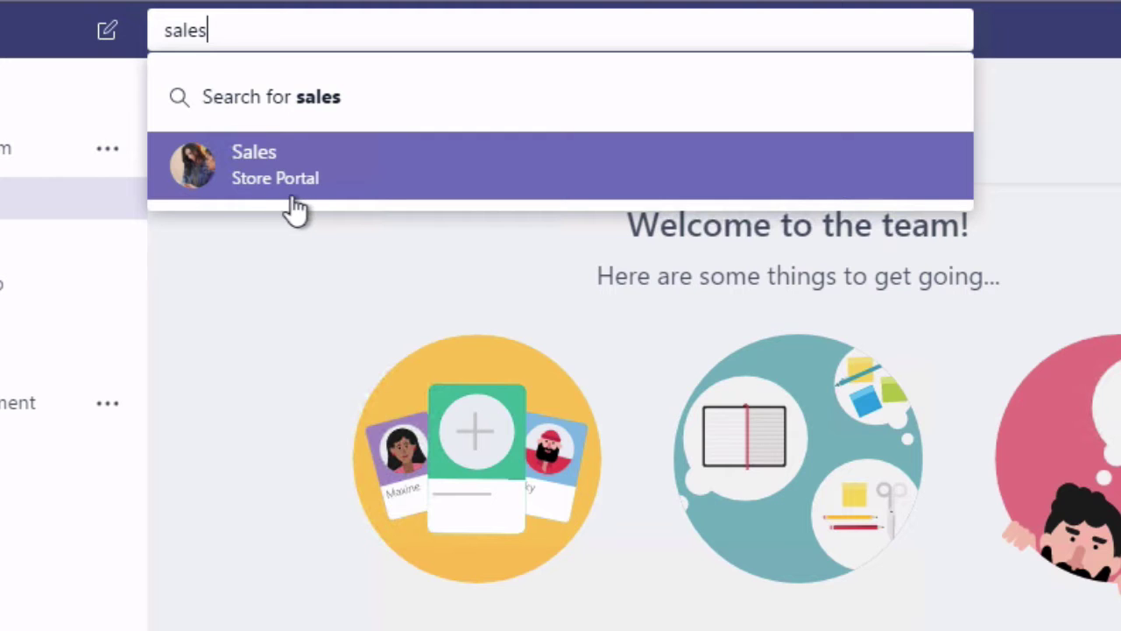
pyautogui.click(388, 181)
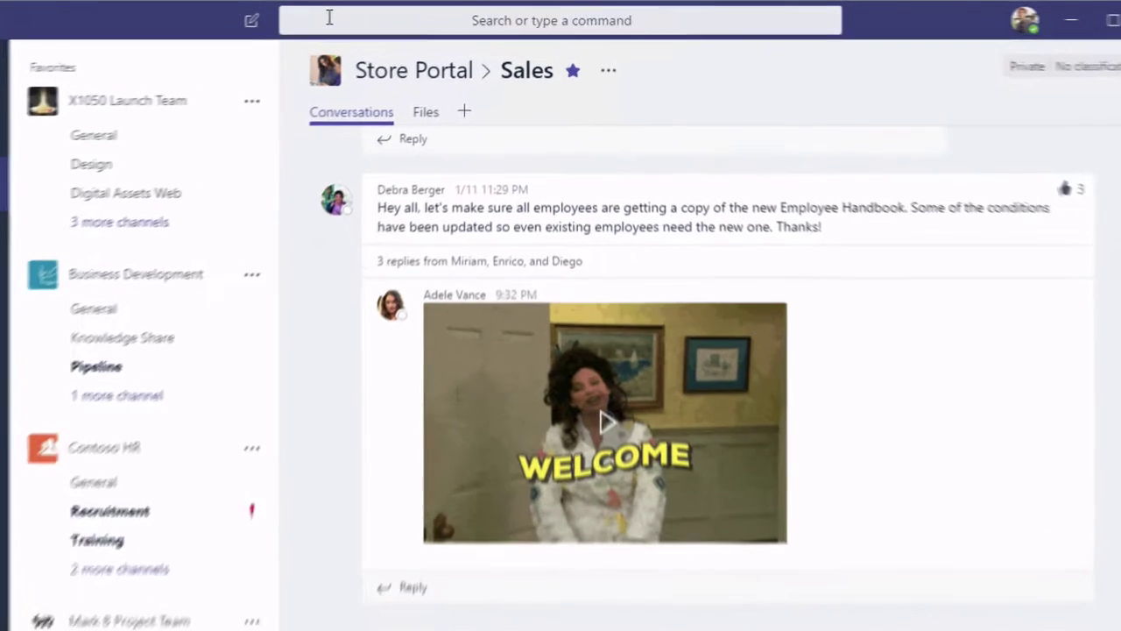
# Step: Run a full search for "sales" and review the matching messages, people and files
pyautogui.click(350, 16)
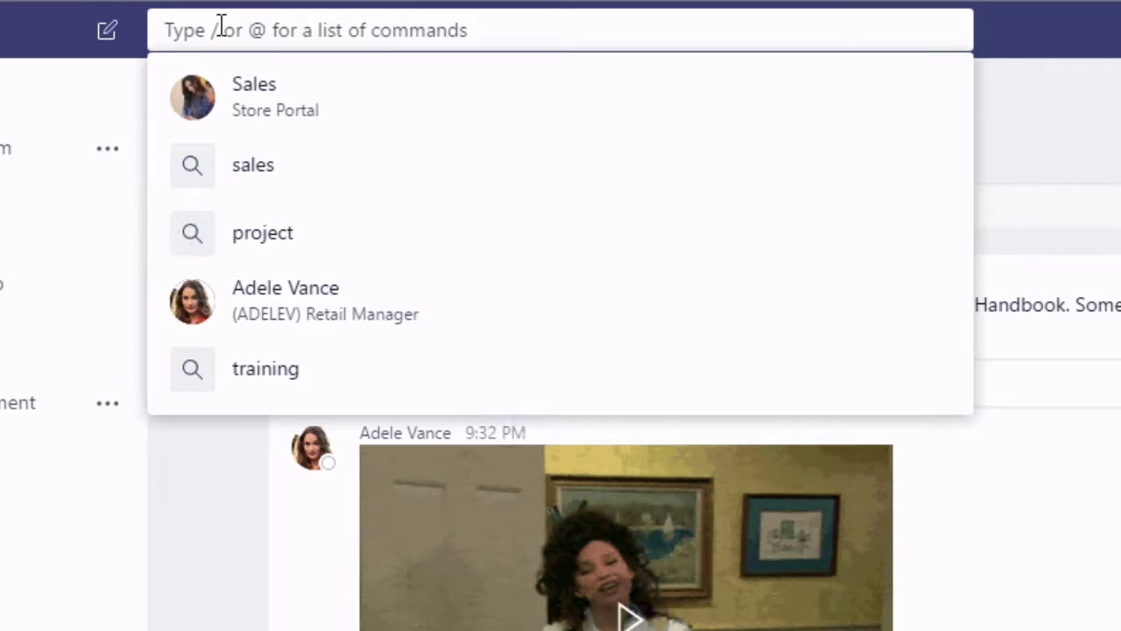
pyautogui.write('sales')
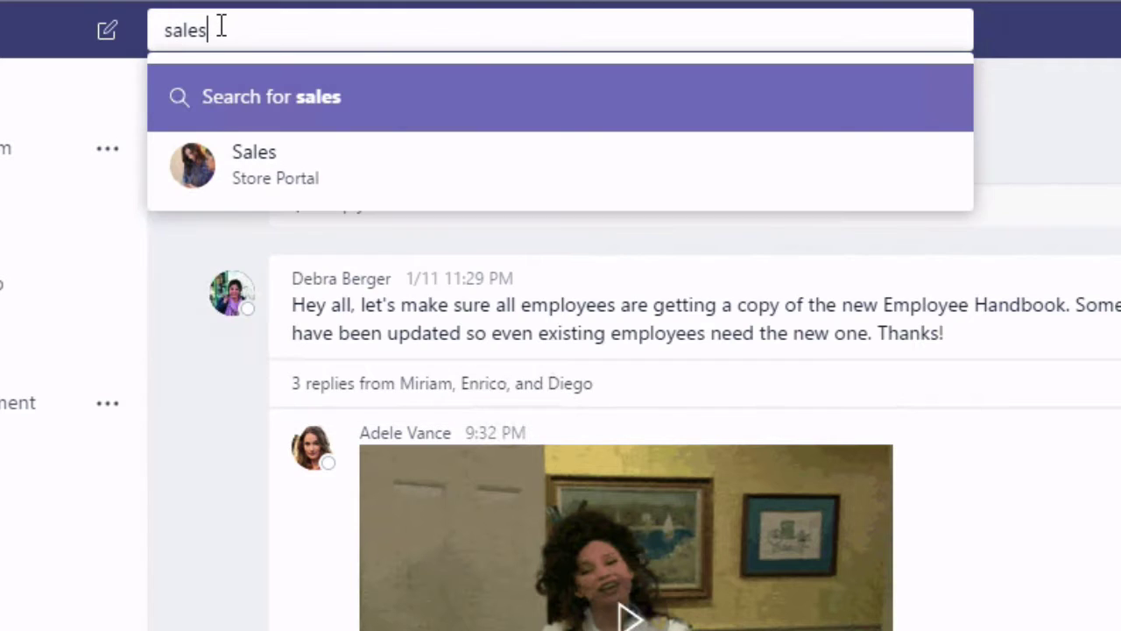
pyautogui.click(323, 103)
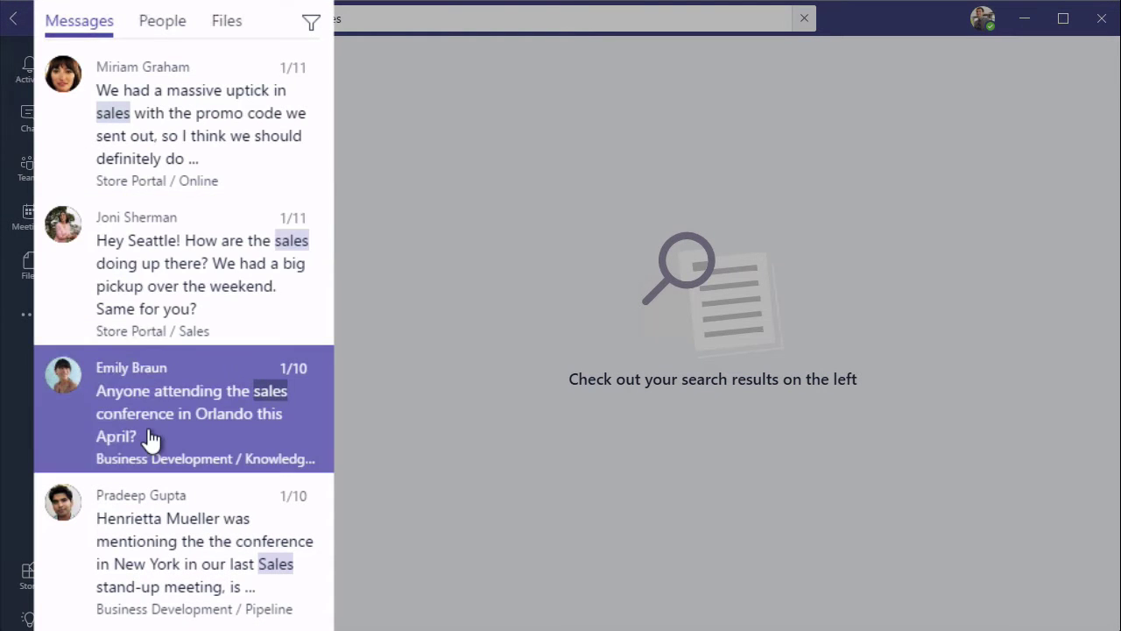
pyautogui.click(168, 38)
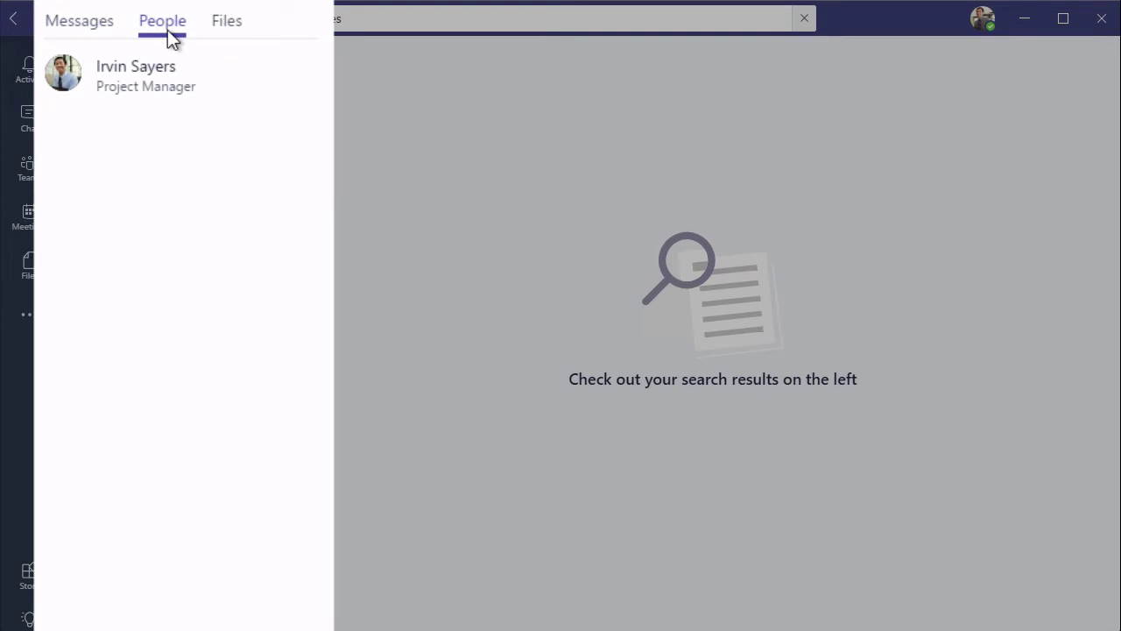
pyautogui.click(226, 34)
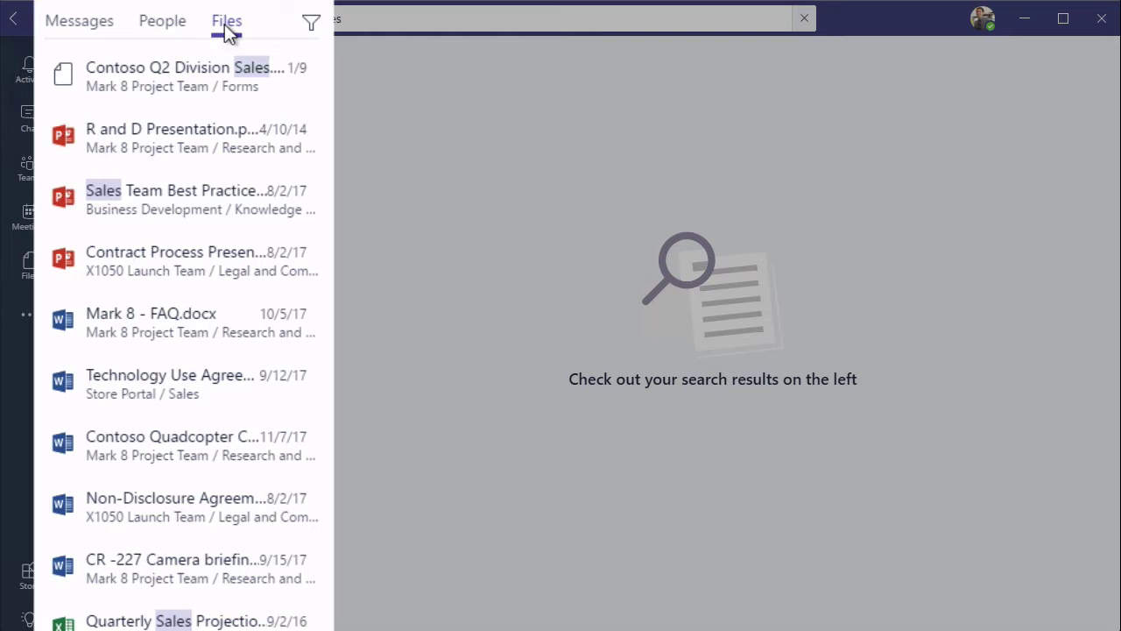
# Step: Open the message result about the promo code sales uptick and go to its Online channel in Store Portal
pyautogui.click(91, 31)
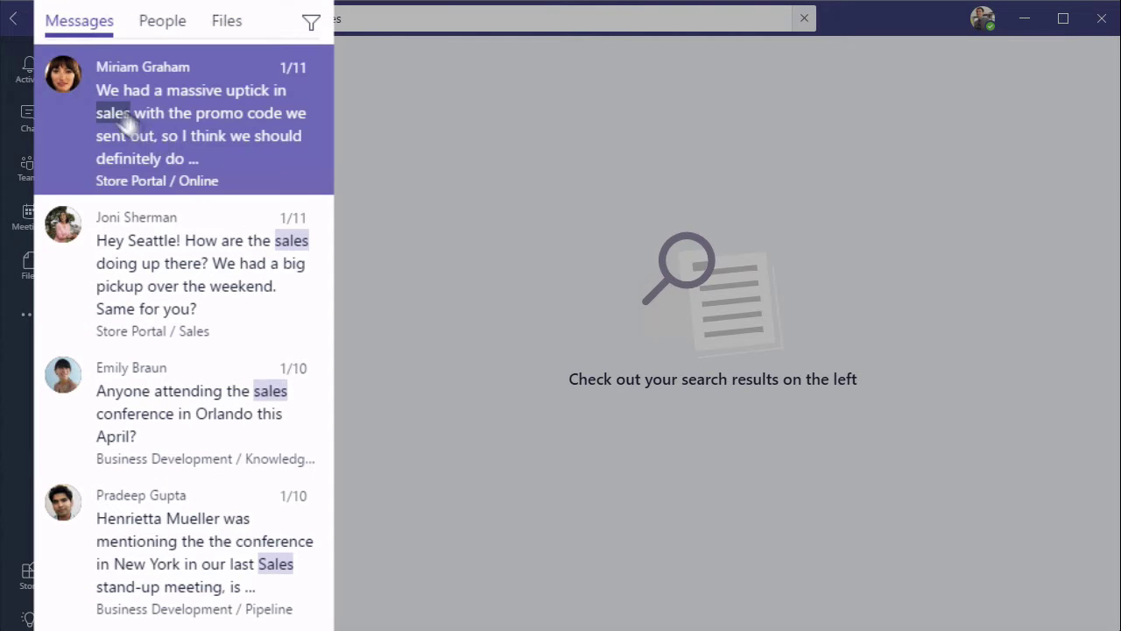
pyautogui.click(169, 147)
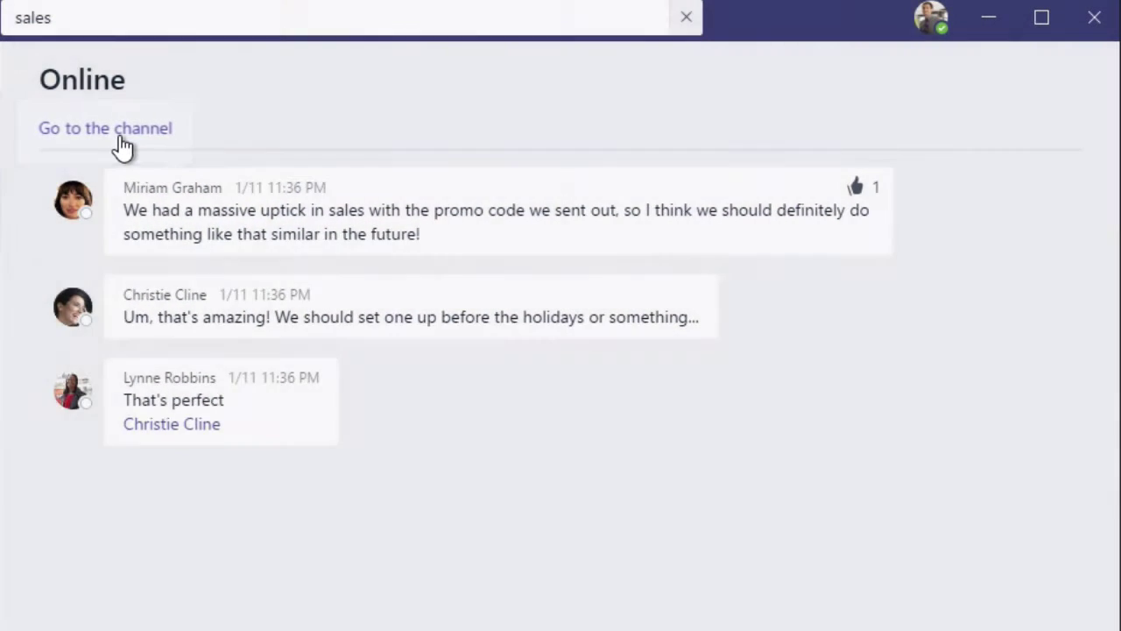
pyautogui.click(122, 147)
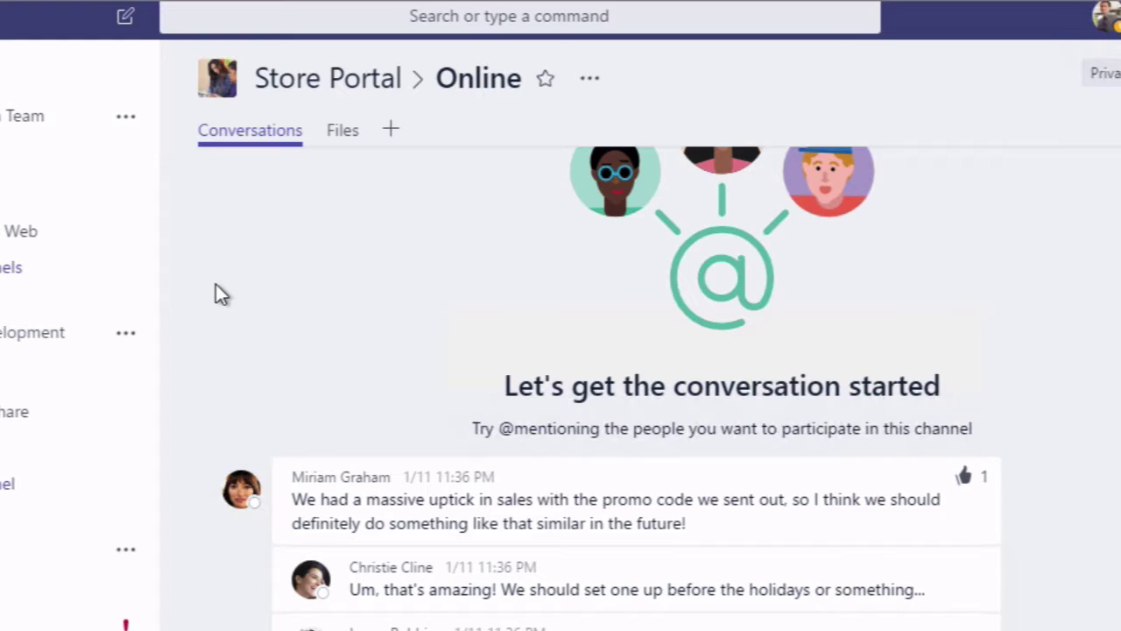
# Step: Search for "project", open the message about the Project Review meeting, and go to its Go to Market Plan channel
pyautogui.click(178, 17)
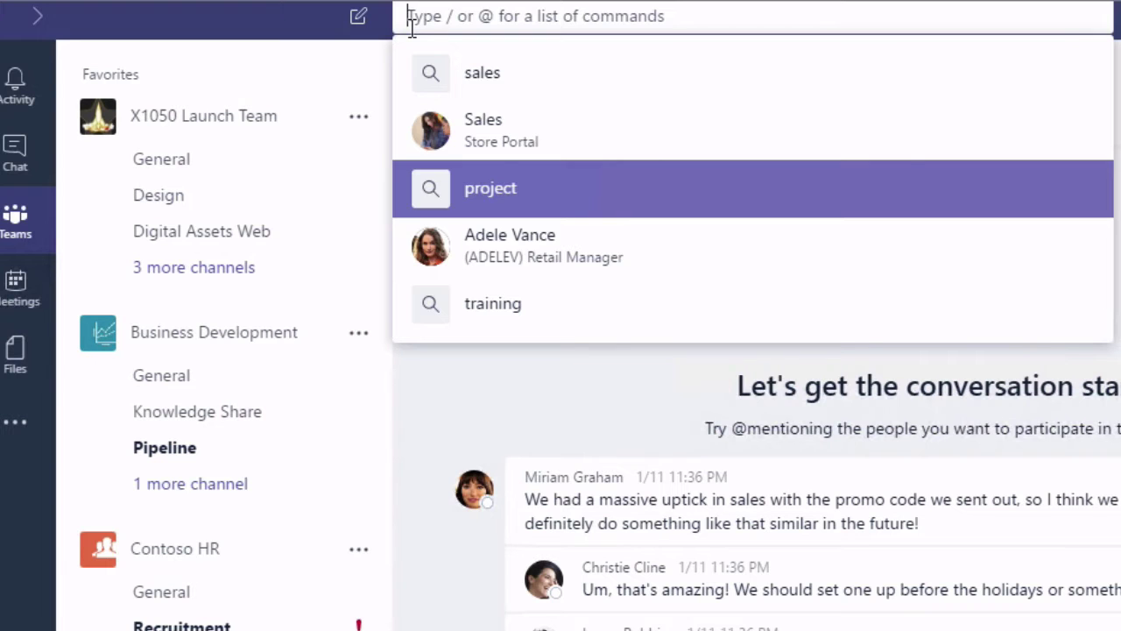
pyautogui.write('project')
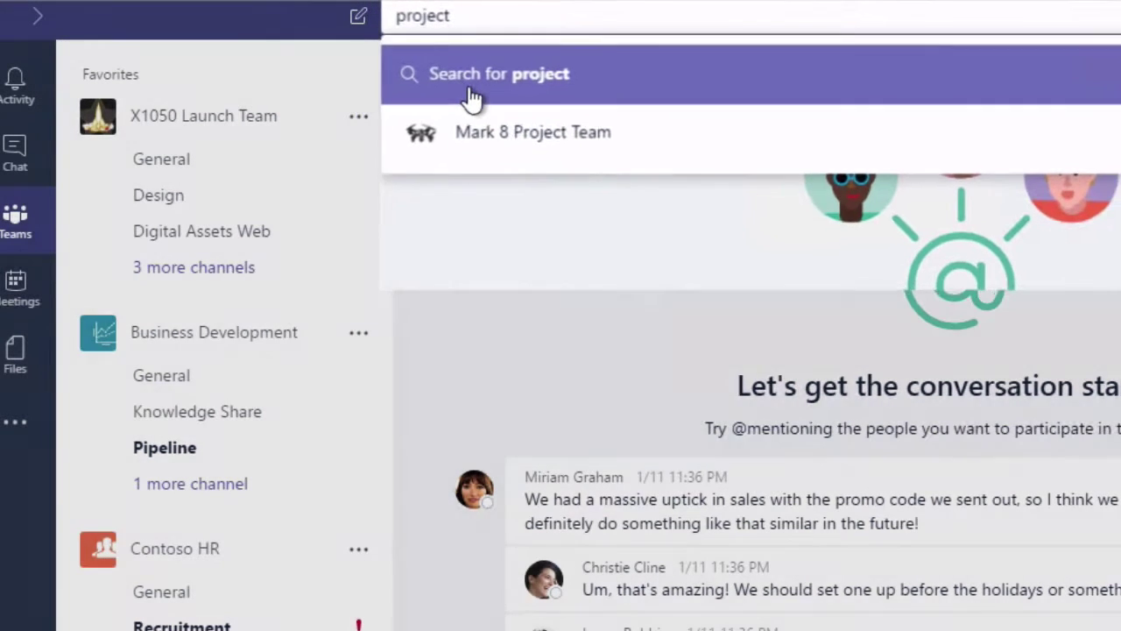
pyautogui.click(474, 88)
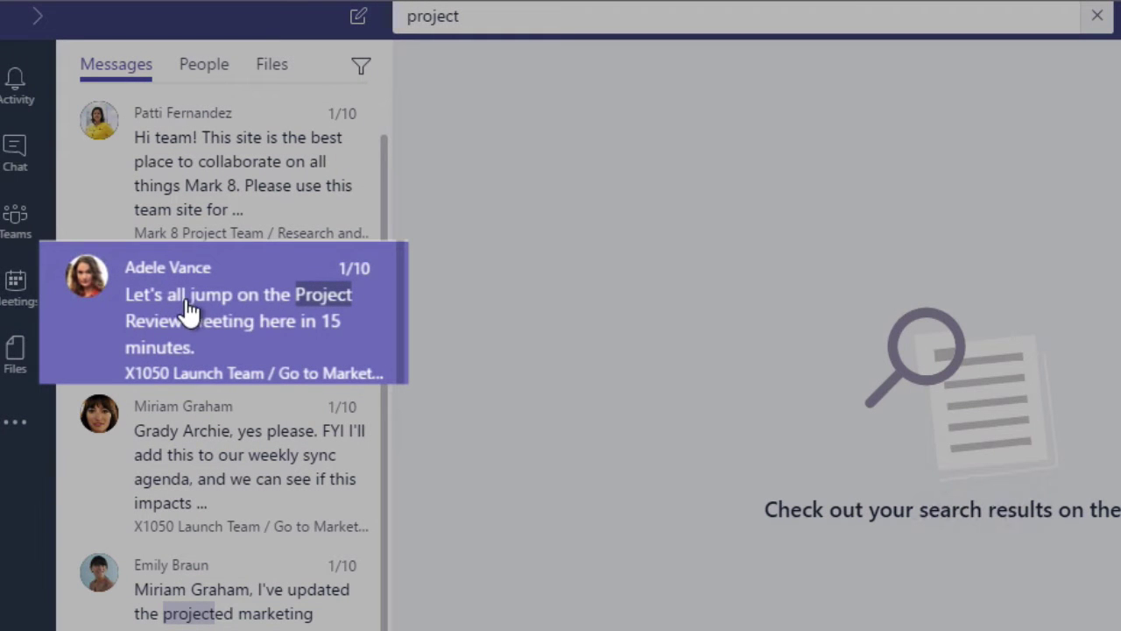
pyautogui.click(213, 318)
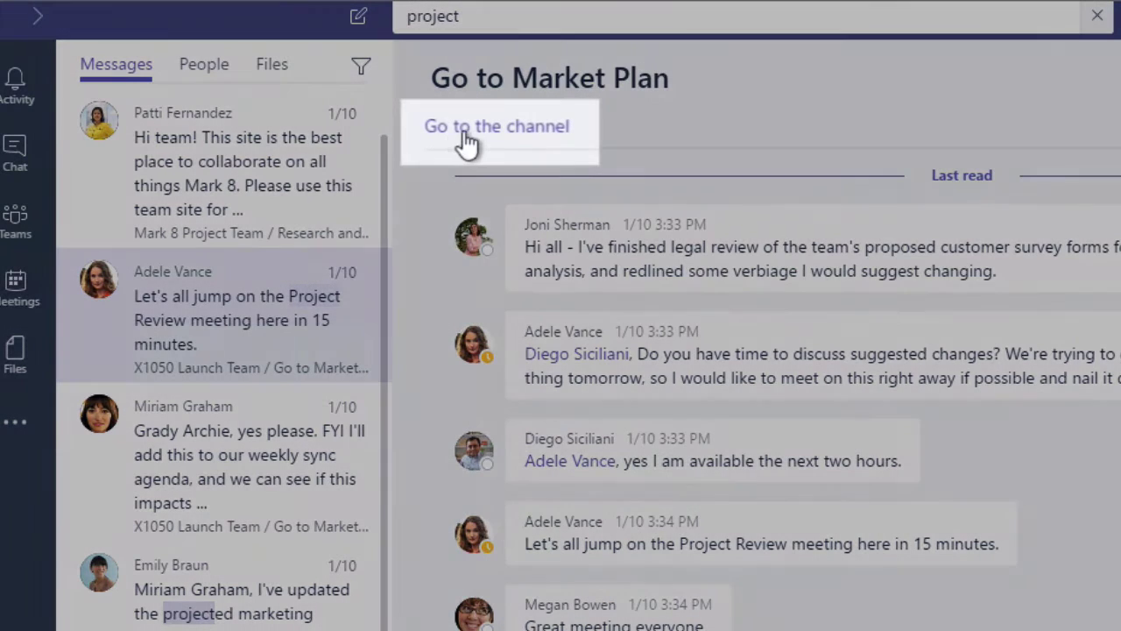
pyautogui.click(467, 140)
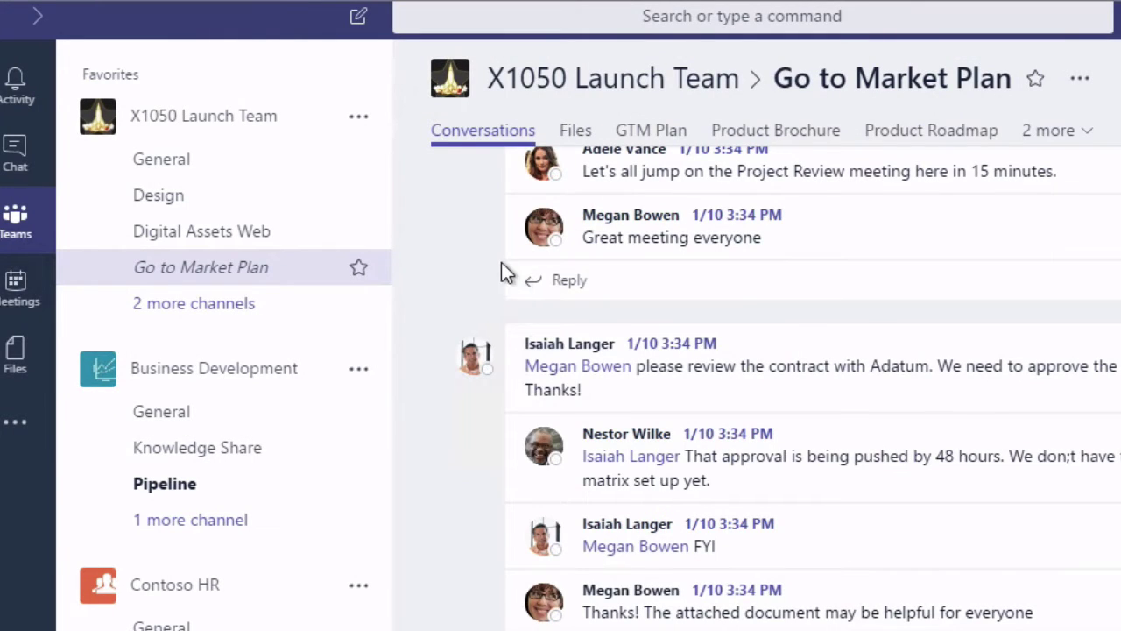
# Step: Use the /org command to view the Retail Manager's position in the organization chart
pyautogui.click(442, 20)
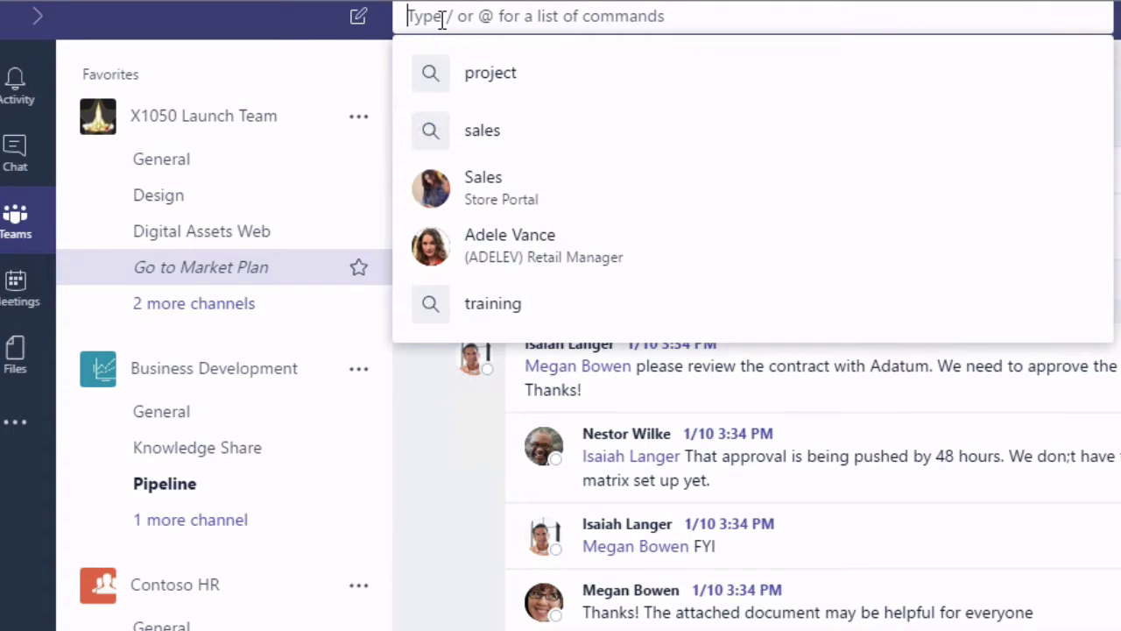
pyautogui.write('/')
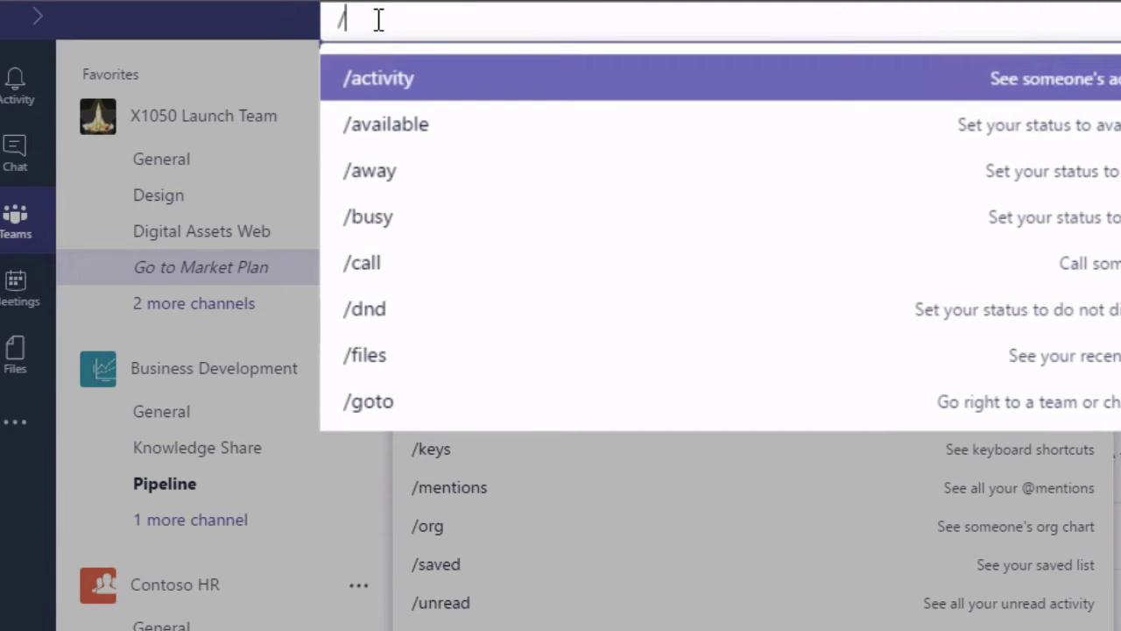
pyautogui.write('org')
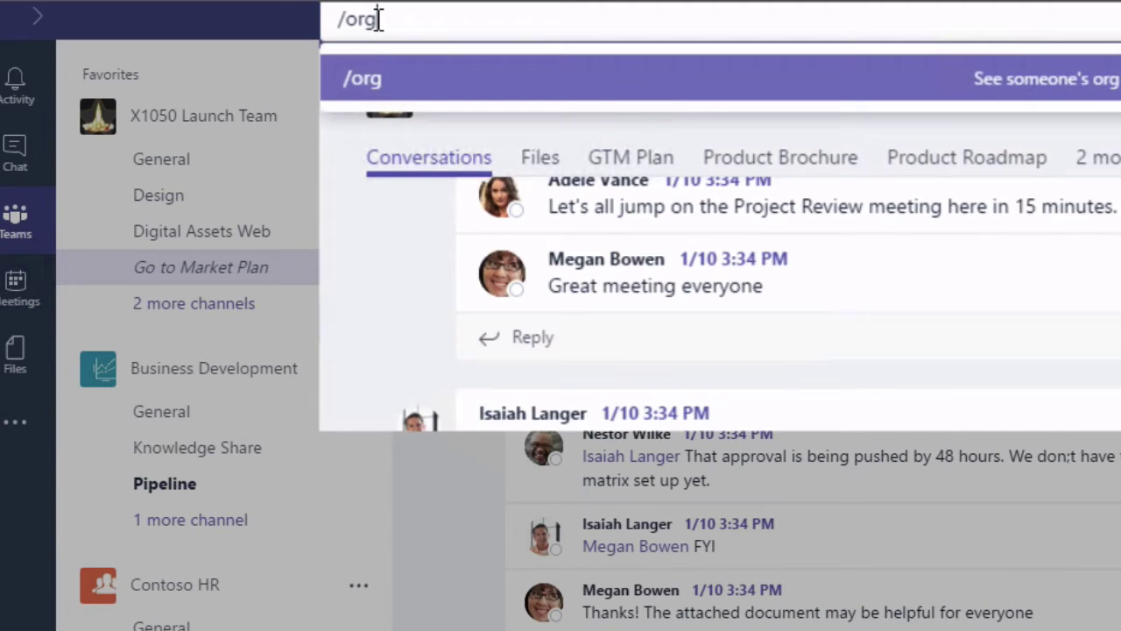
pyautogui.press('Return')
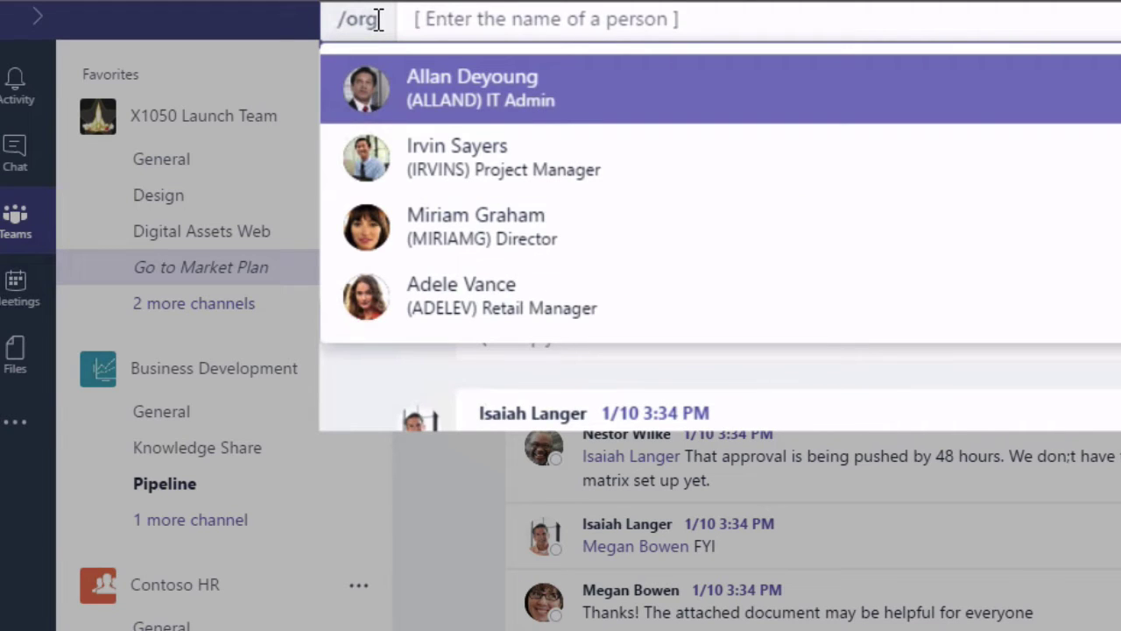
pyautogui.write('adel')
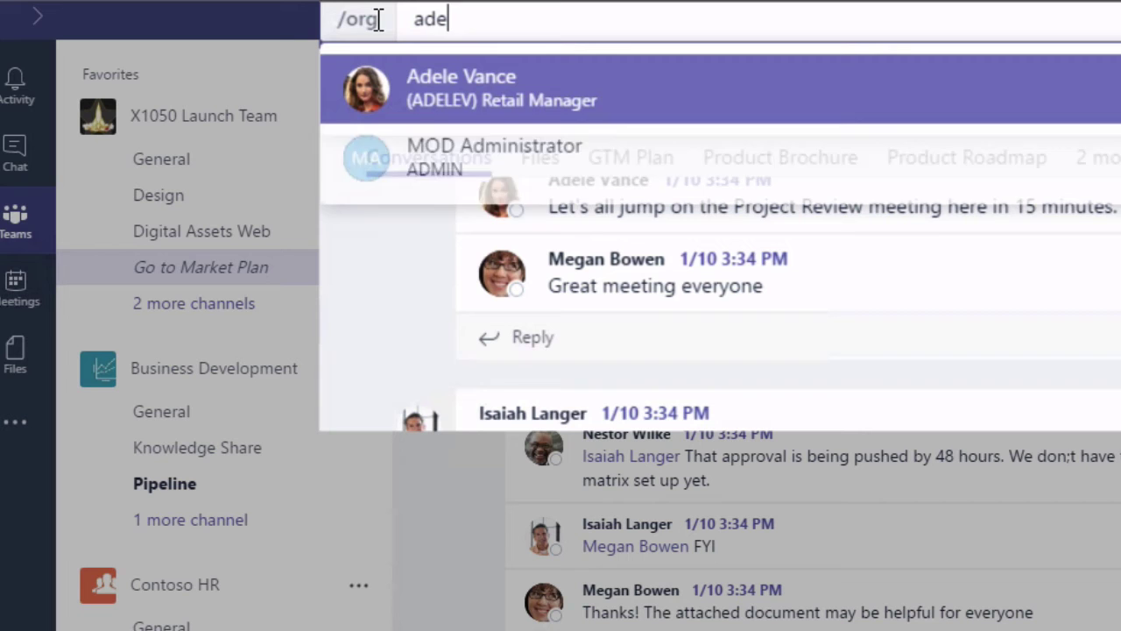
pyautogui.click(456, 79)
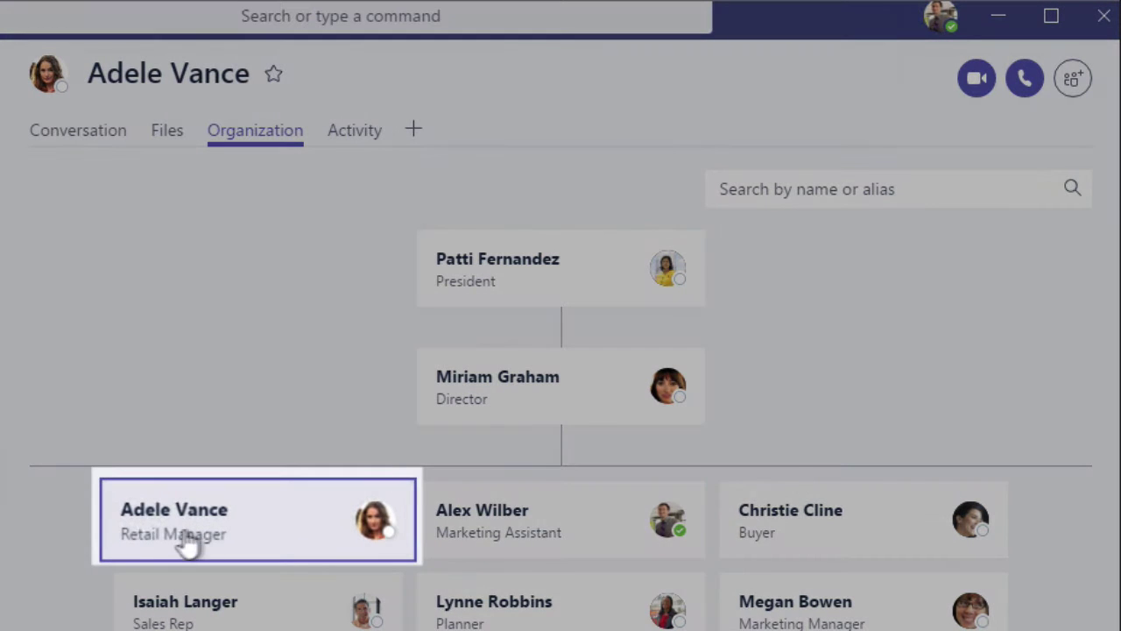
pyautogui.moveTo(268, 538)
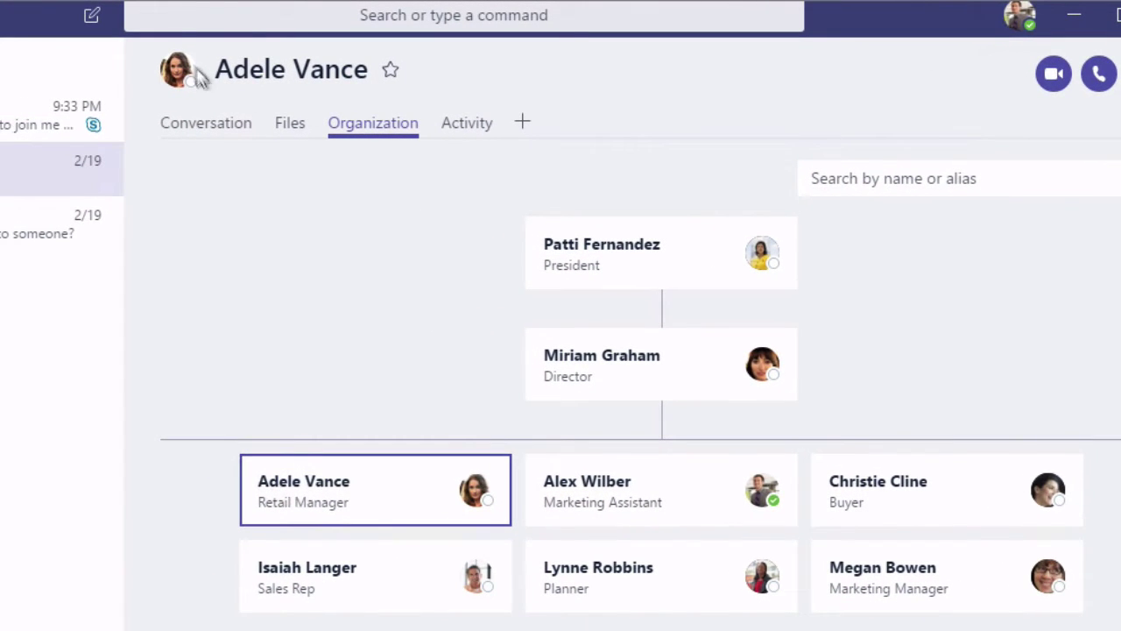
# Step: Use the /call command to call the Retail Manager
pyautogui.click(166, 17)
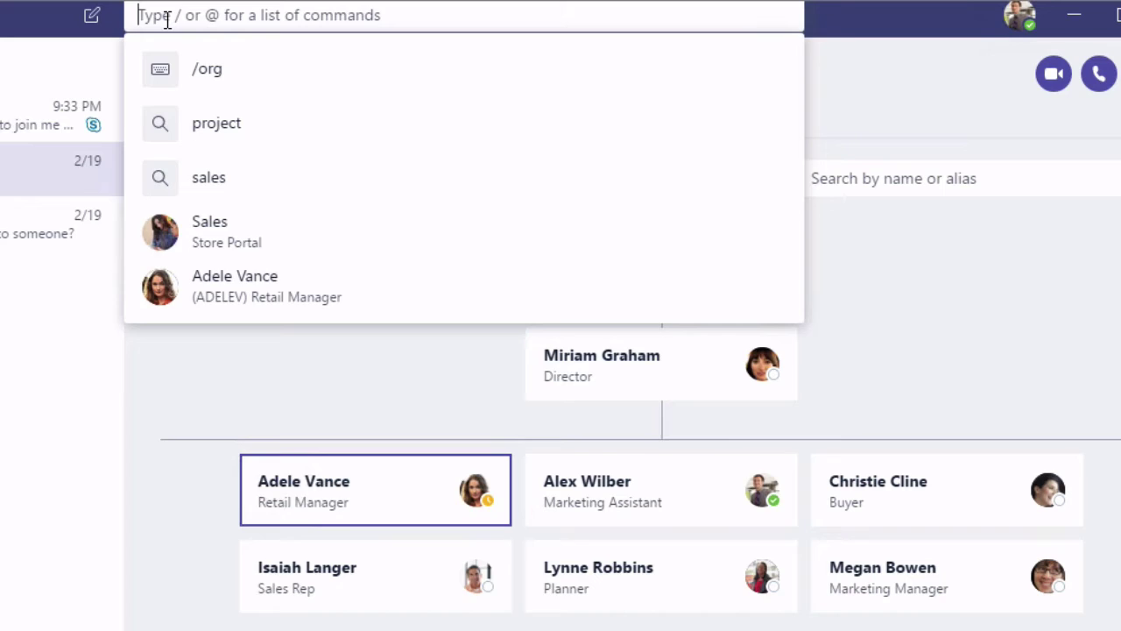
pyautogui.write('/call')
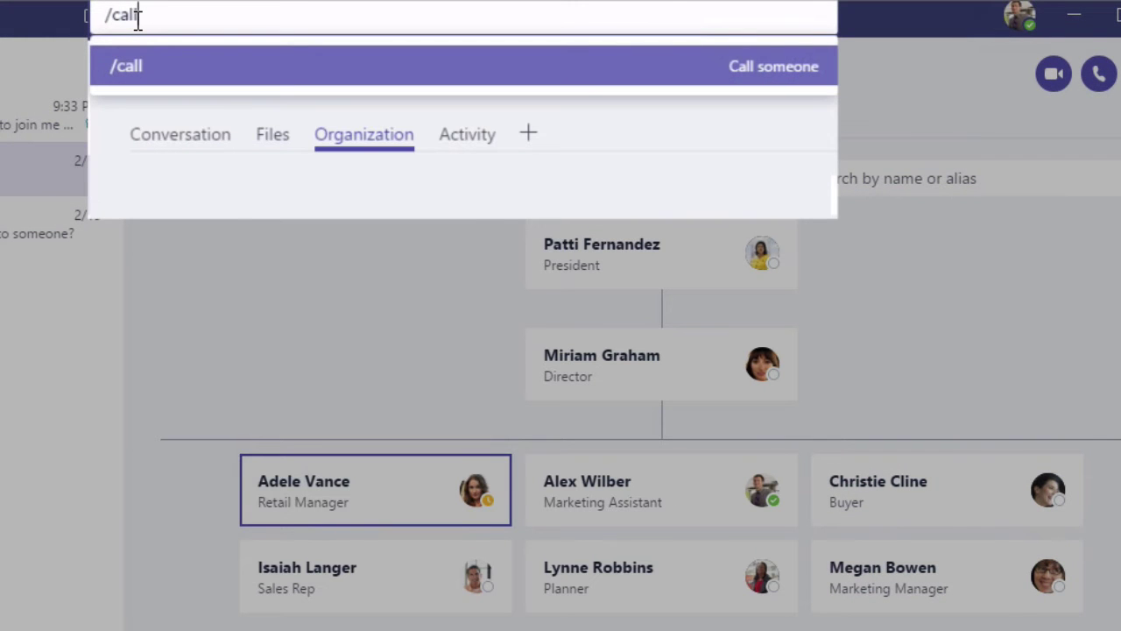
pyautogui.press('Return')
pyautogui.write('ad')
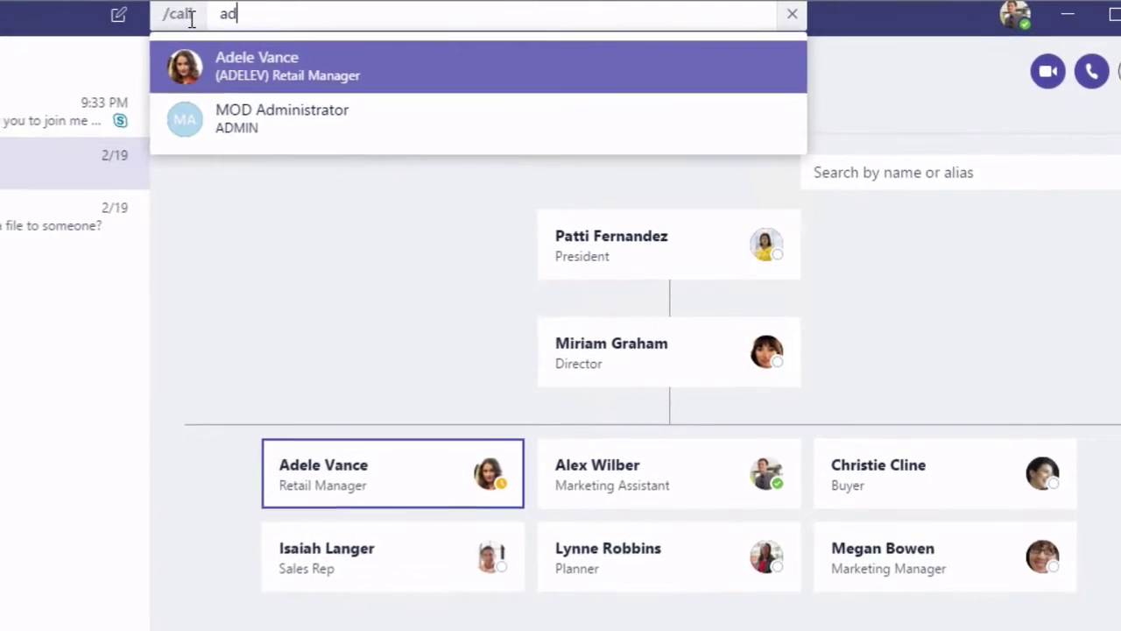
pyautogui.press('Return')
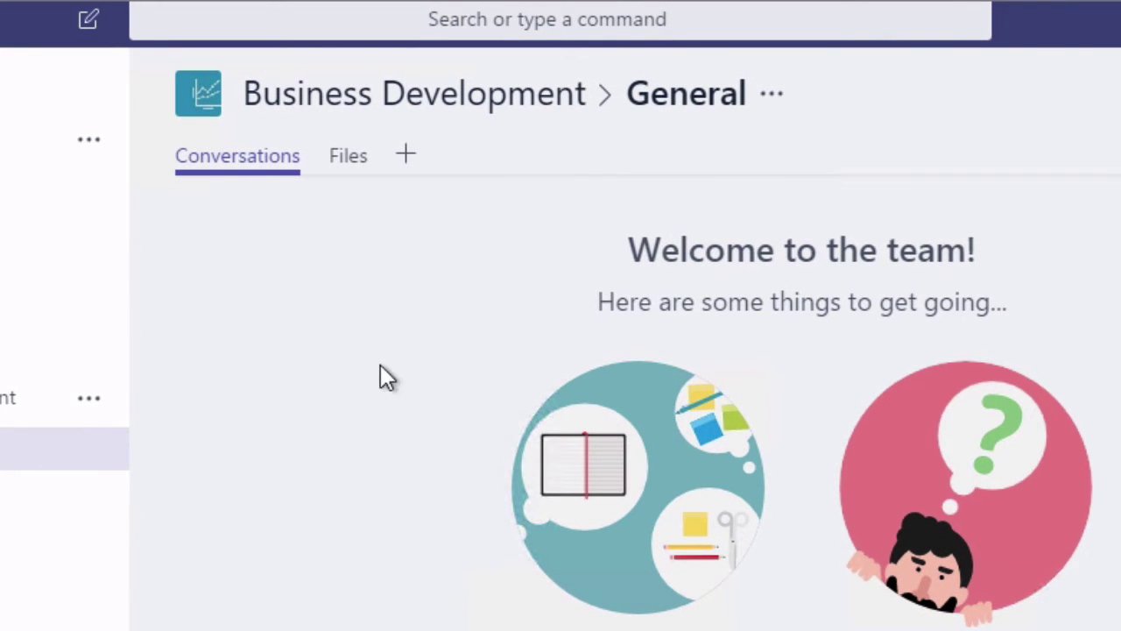
# Step: Open the recent file Income Data Denver.xlsx with the /files command and edit it in Teams
pyautogui.click(149, 31)
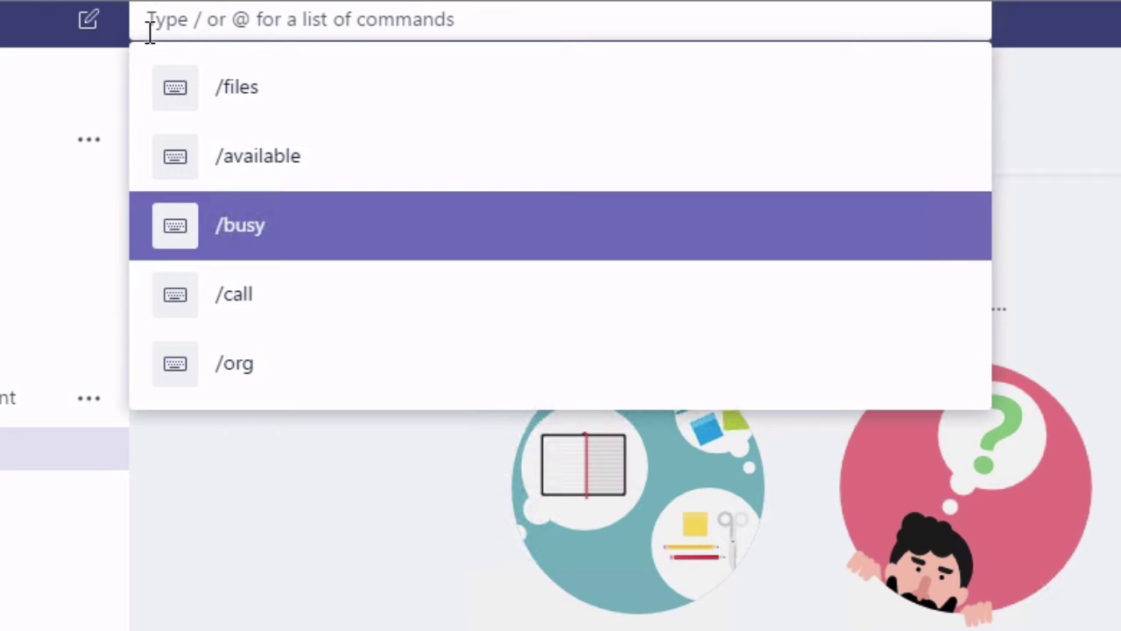
pyautogui.write('/files')
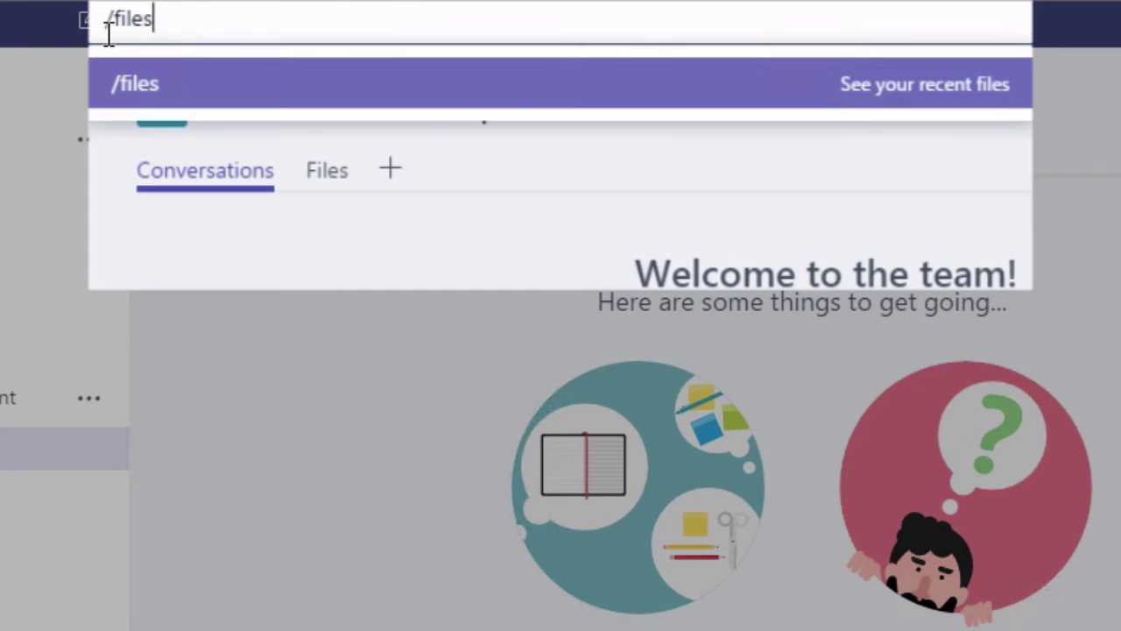
pyautogui.press('Return')
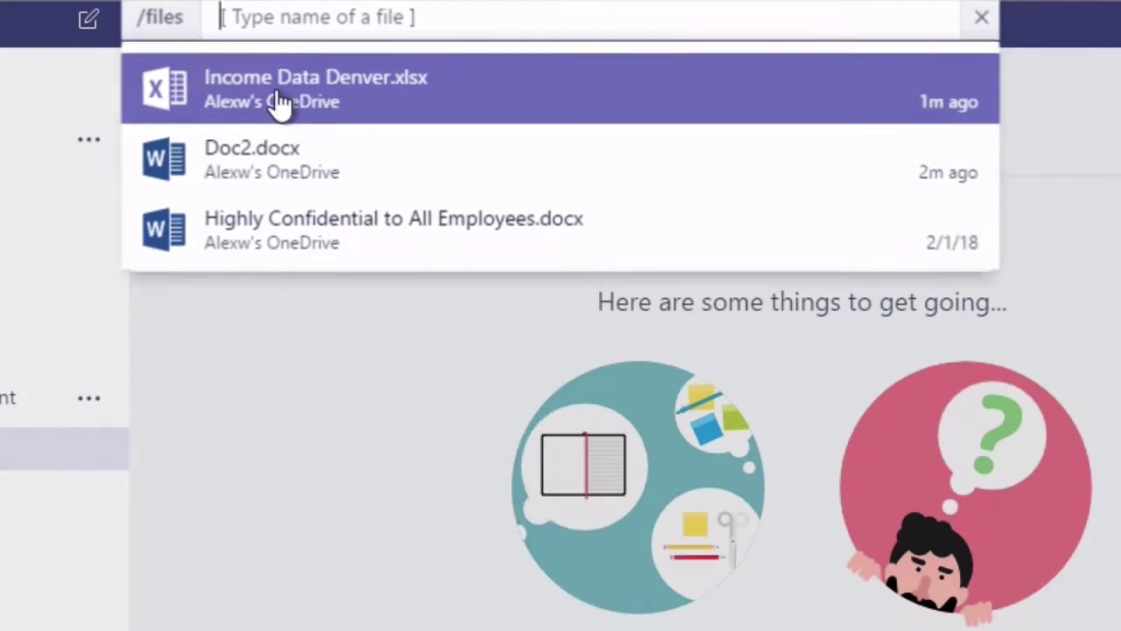
pyautogui.click(281, 102)
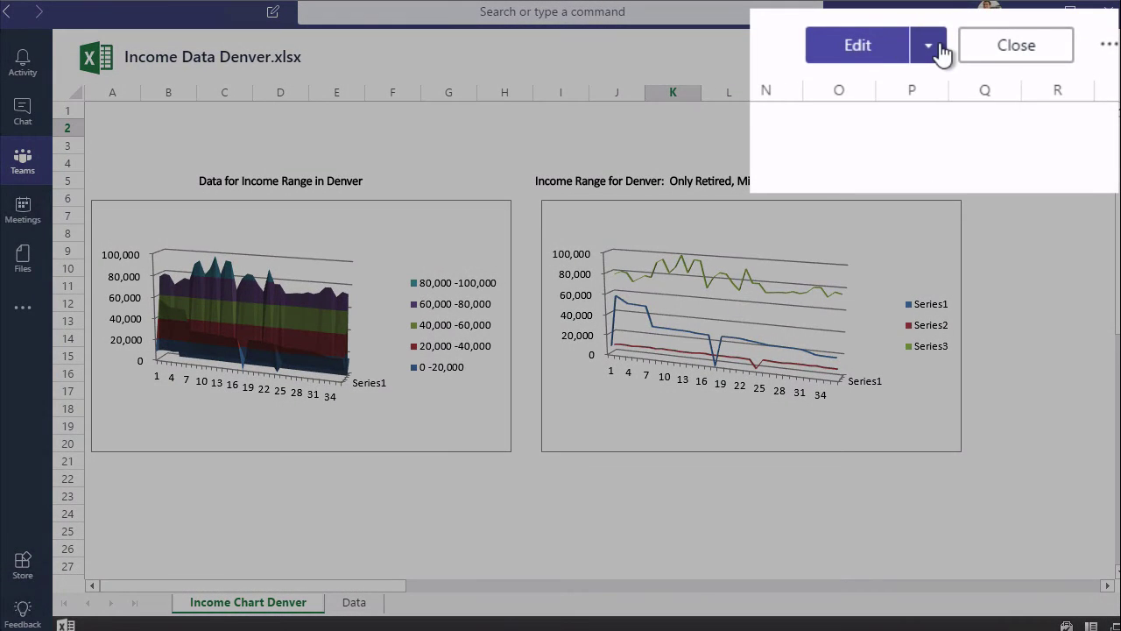
pyautogui.click(965, 58)
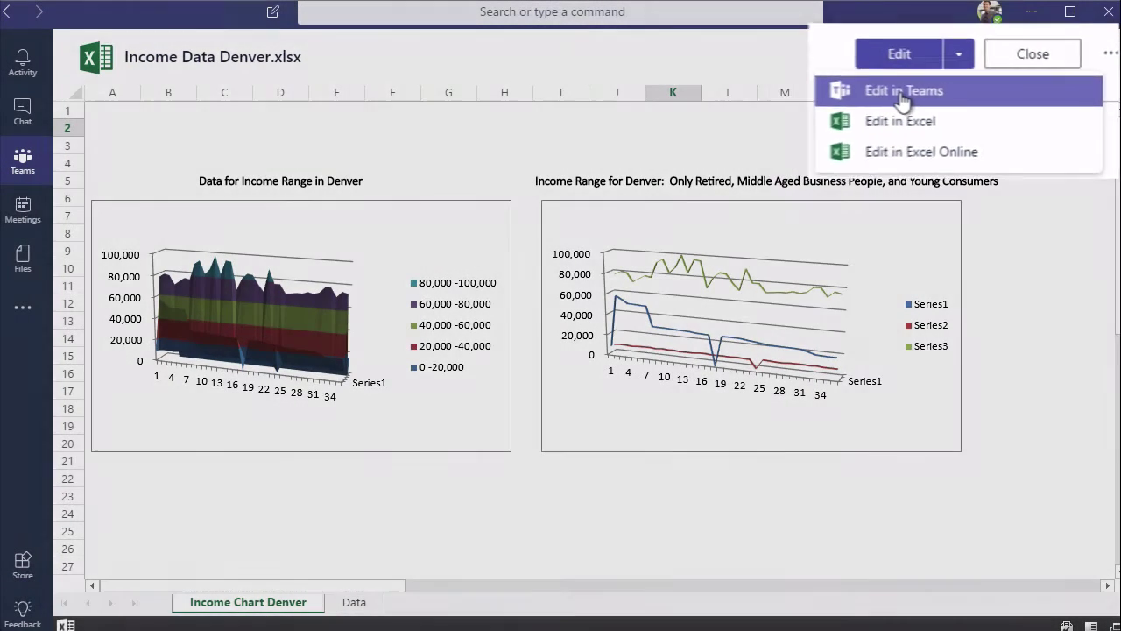
pyautogui.click(884, 93)
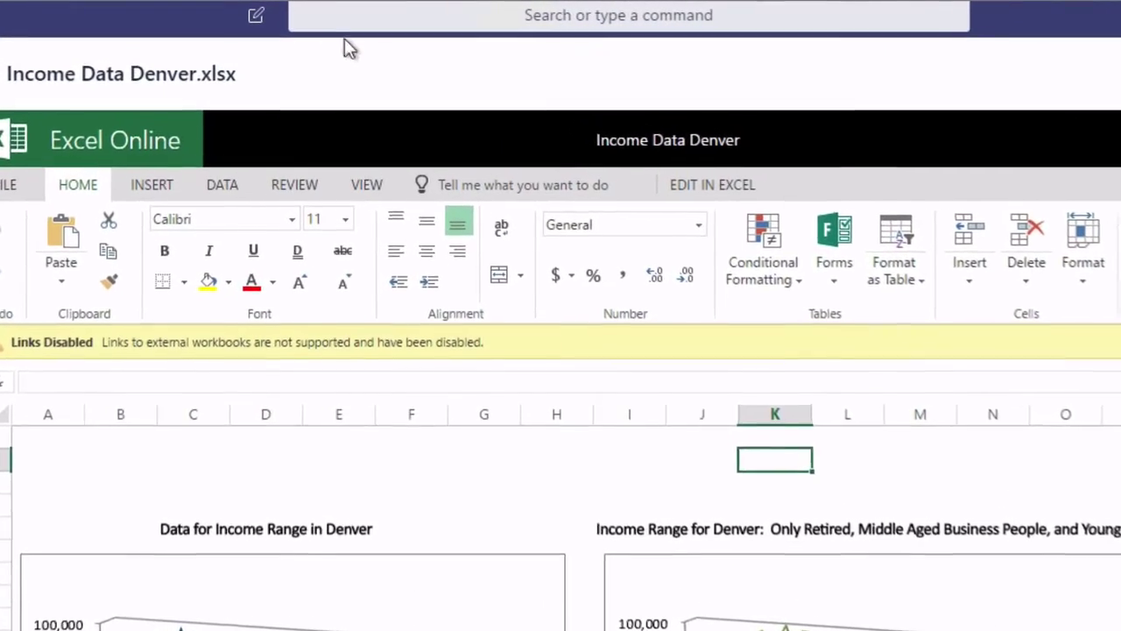
# Step: Show the list of saved messages with the /saved command
pyautogui.write('/sav')
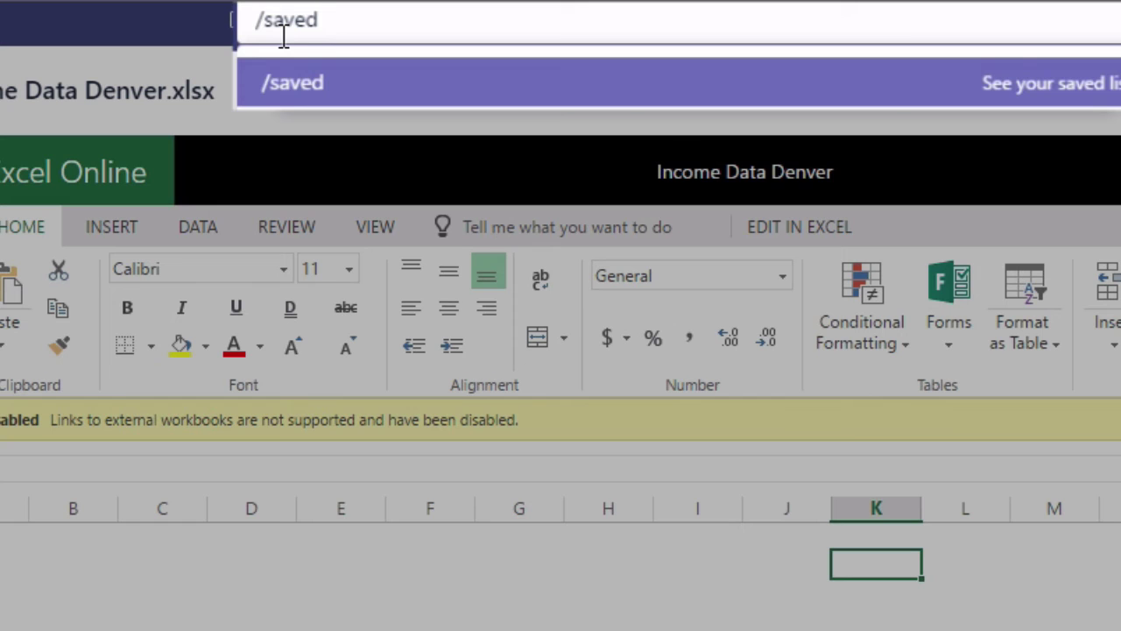
pyautogui.write('ed')
pyautogui.press('Return')
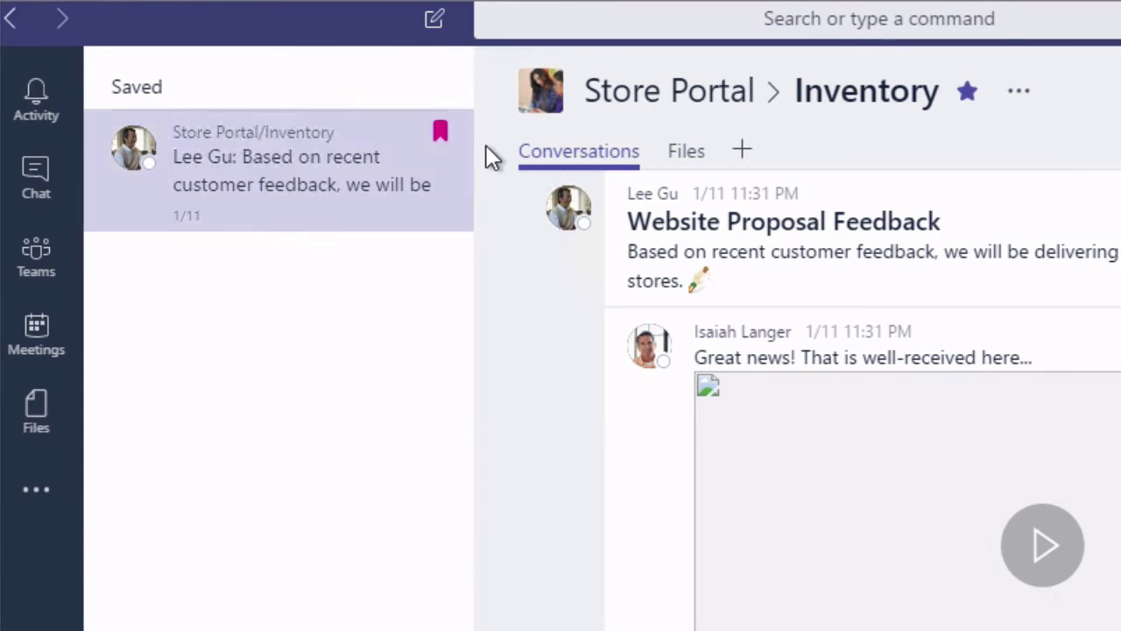
# Step: Go to the X1050 Launch Team with the /goto command
pyautogui.click(511, 26)
pyautogui.write('/goto')
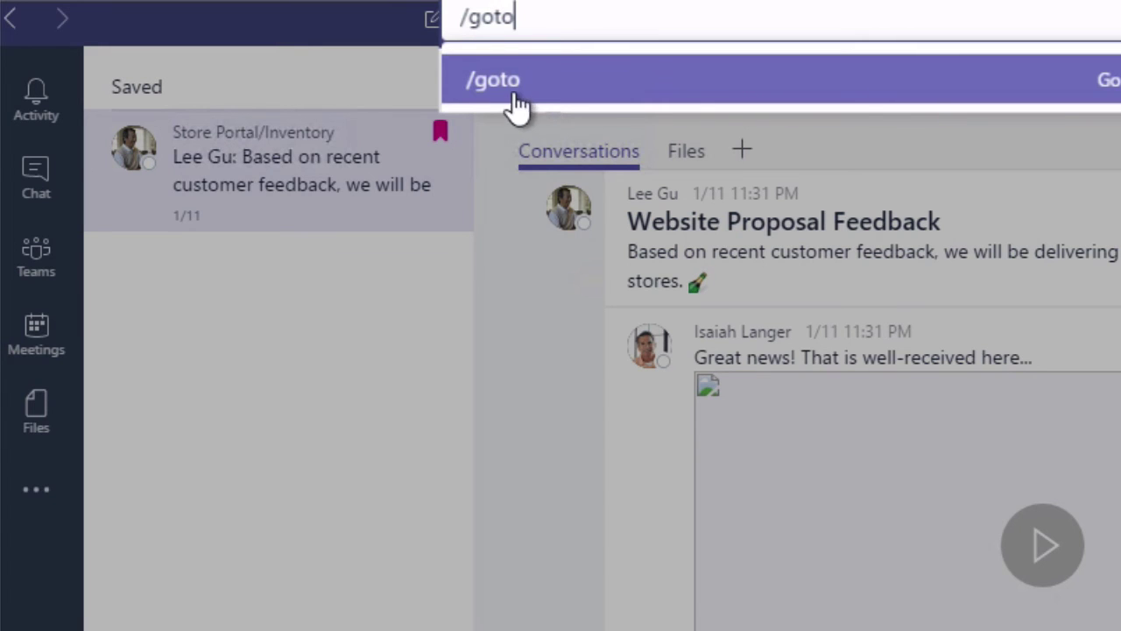
pyautogui.click(517, 98)
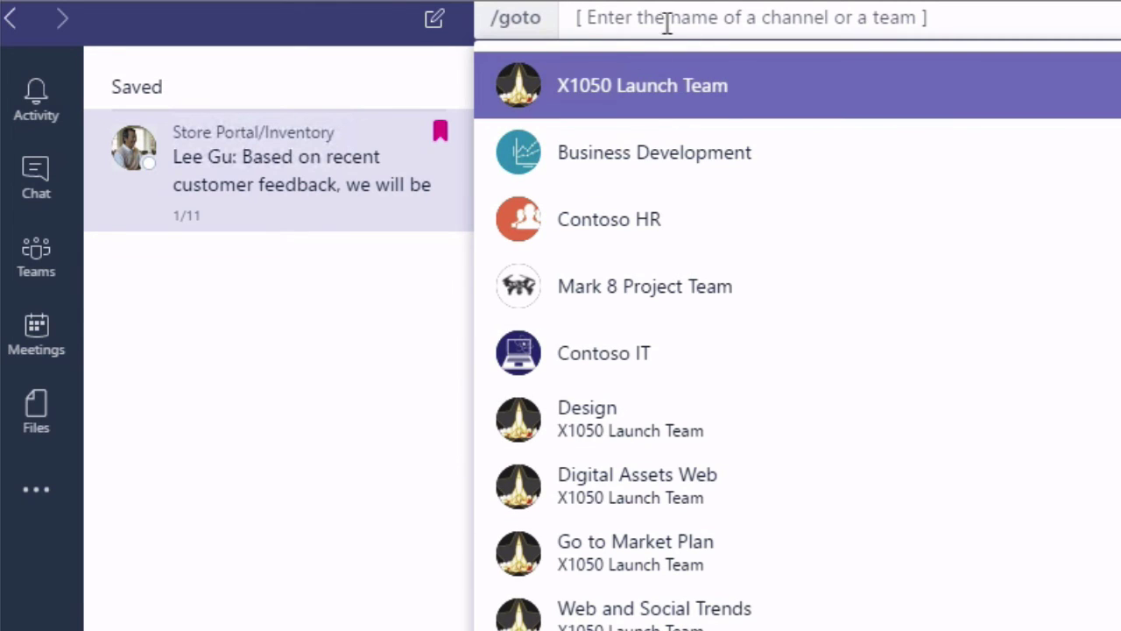
pyautogui.click(714, 95)
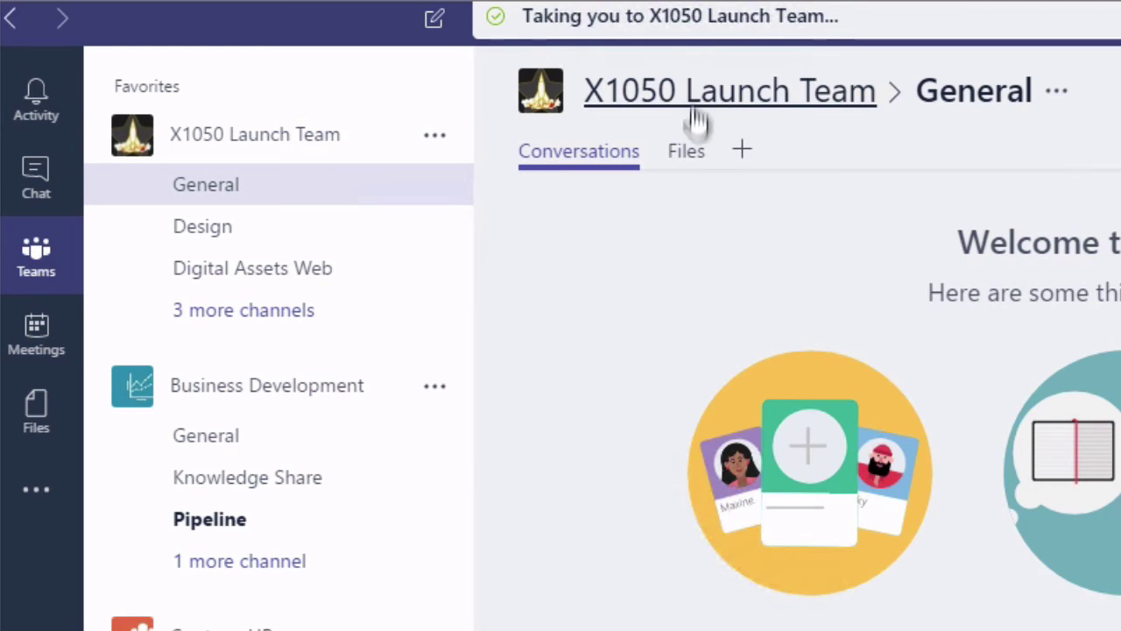